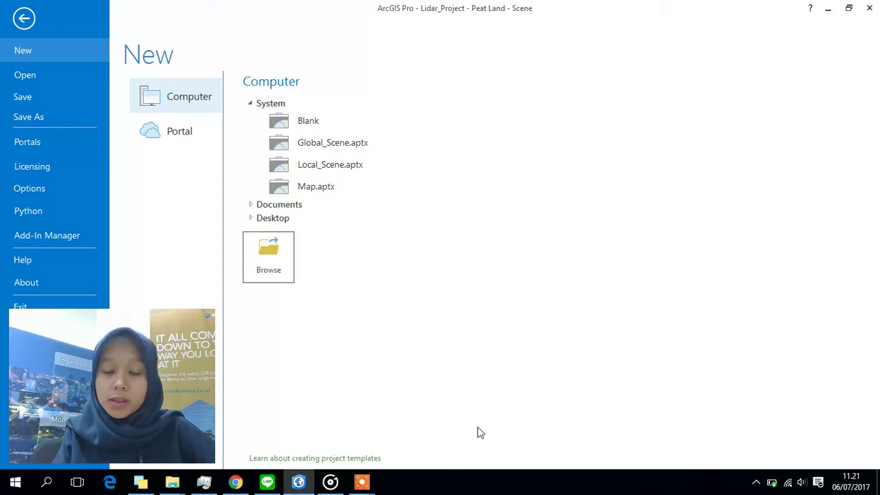
Step: Create a blank project named 'Project - PeatLand', saving changes to Lidar_Project first
{"action": "left_click", "coordinate": [339, 121]}
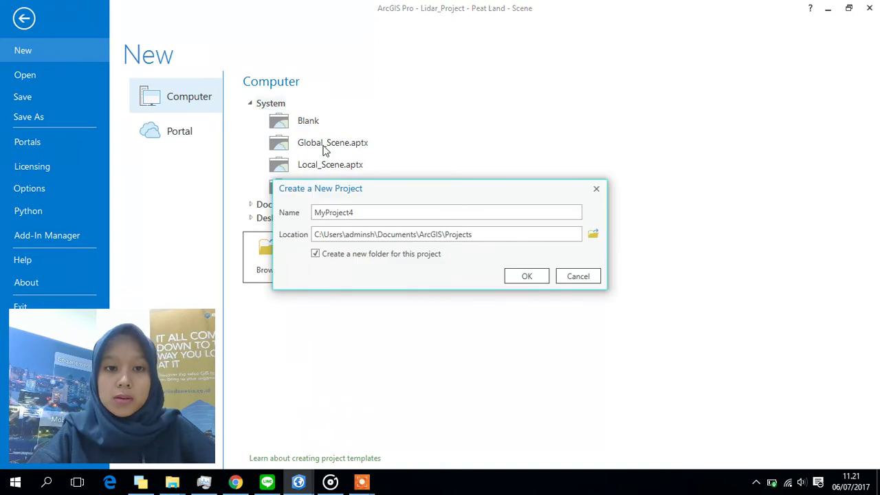
{"action": "double_click", "coordinate": [384, 212]}
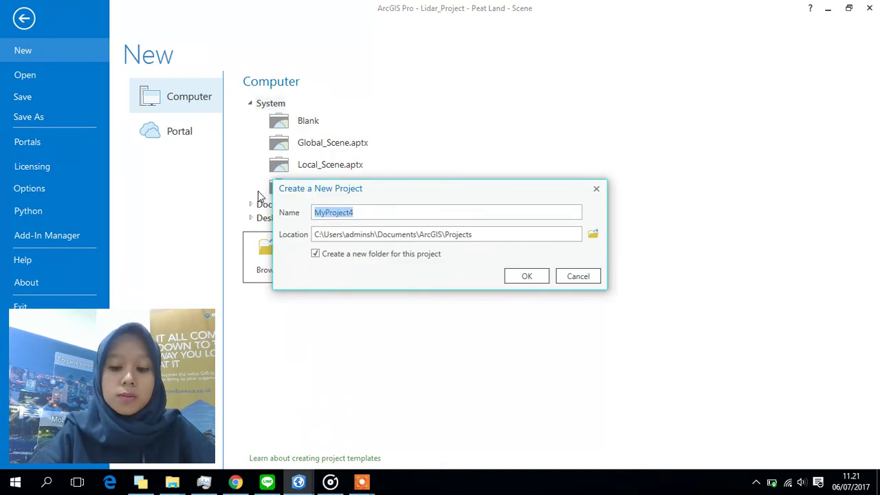
{"action": "type", "text": "Project "}
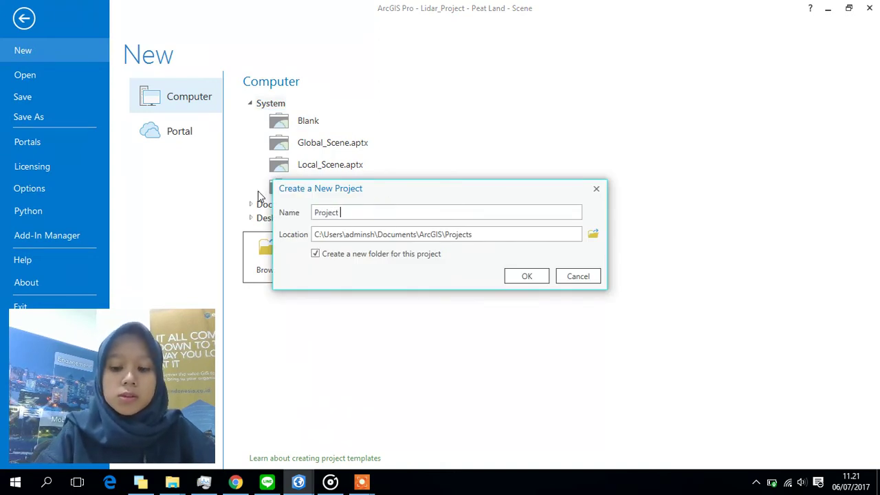
{"action": "type", "text": "- PeatLand"}
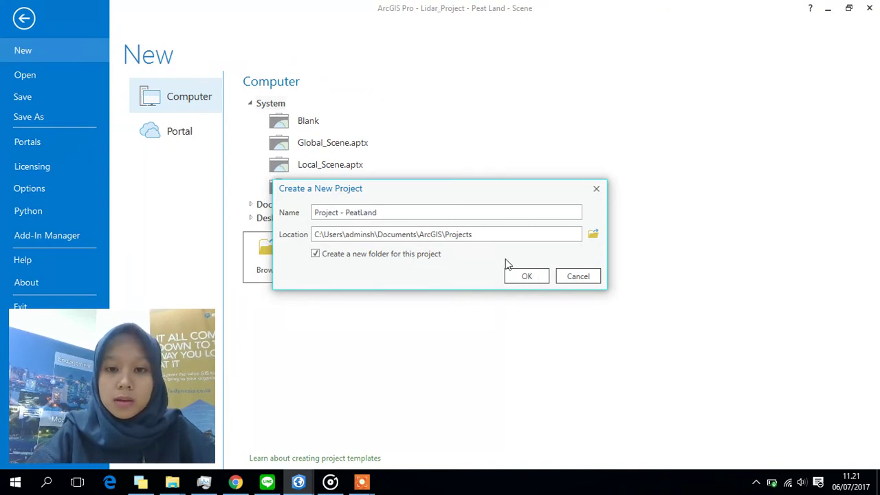
{"action": "left_click", "coordinate": [523, 277]}
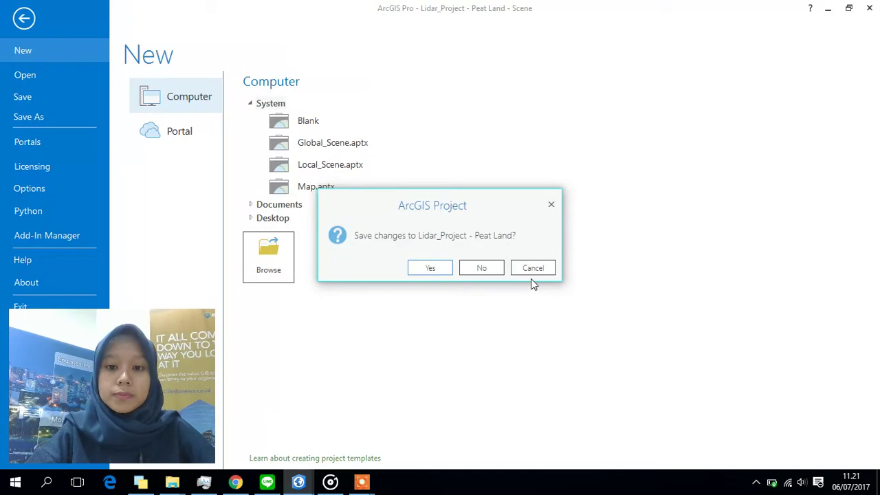
{"action": "left_click", "coordinate": [430, 268]}
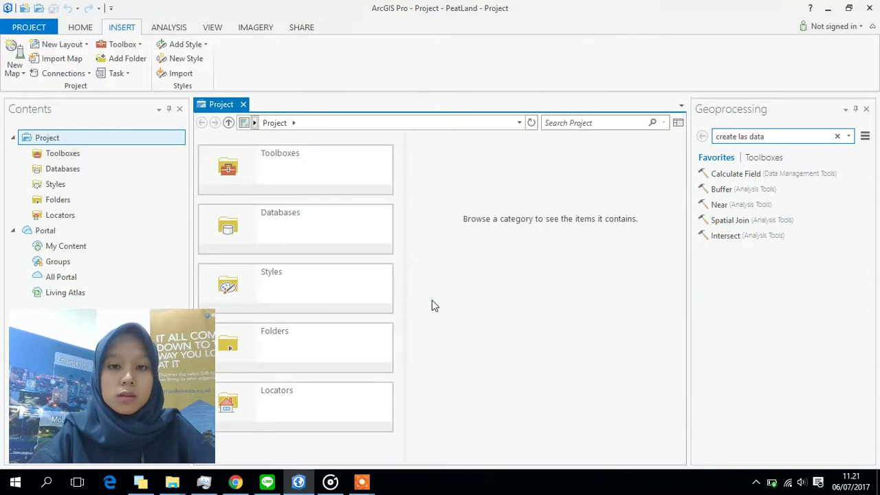
Step: Insert a new 2D map showing the Topographic basemap over Indonesia
{"action": "mouse_move", "coordinate": [370, 480]}
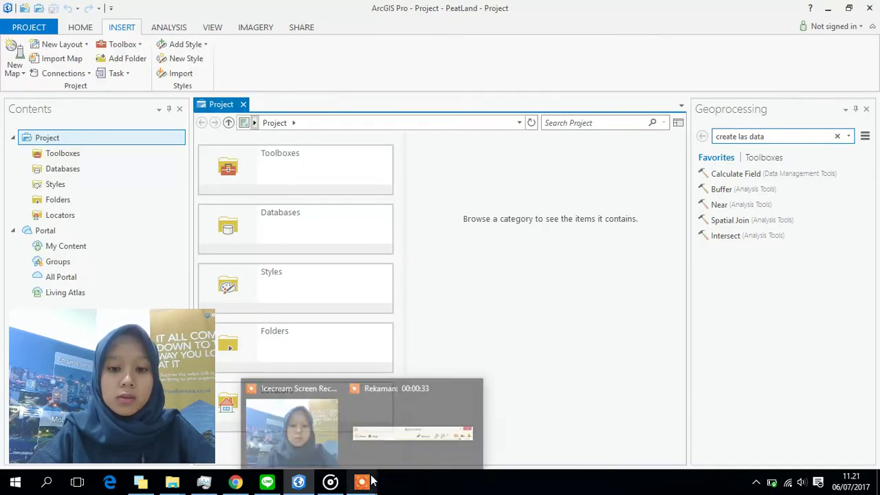
{"action": "left_click", "coordinate": [17, 73]}
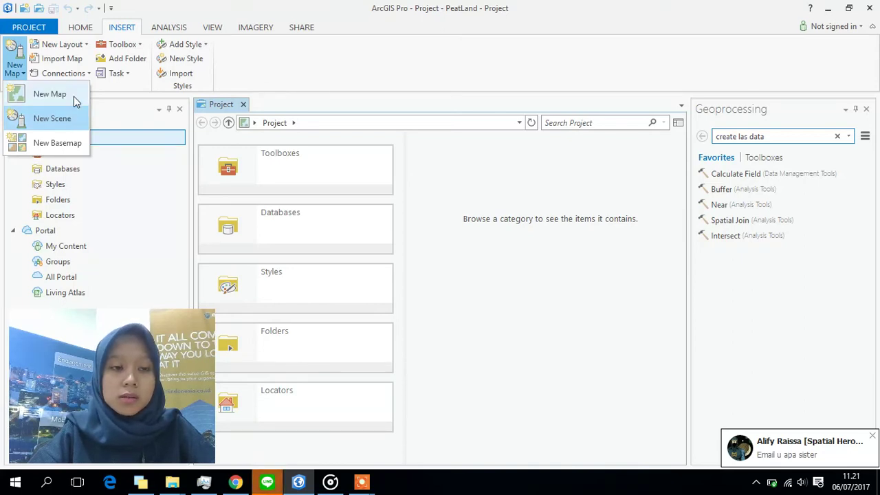
{"action": "left_click", "coordinate": [73, 96]}
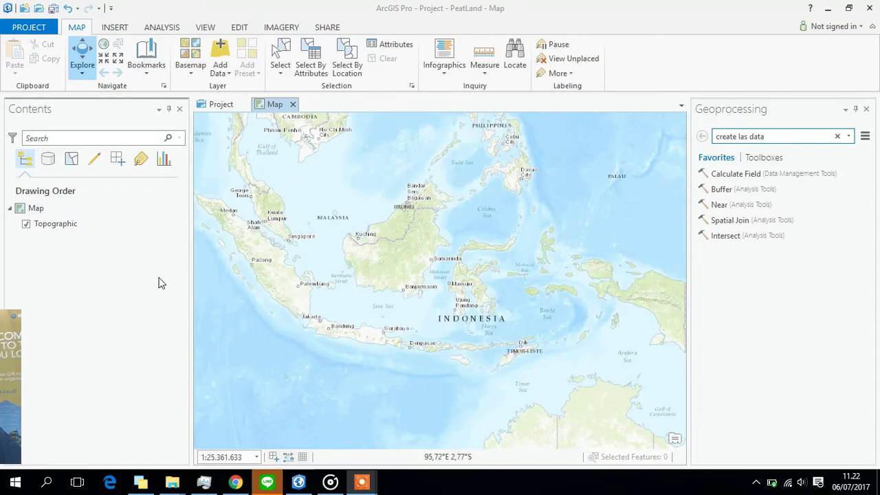
Step: Search the Geoprocessing pane for 'create las data' and open the Create LAS Dataset tool
{"action": "left_click_drag", "start_coordinate": [350, 223], "coordinate": [360, 224]}
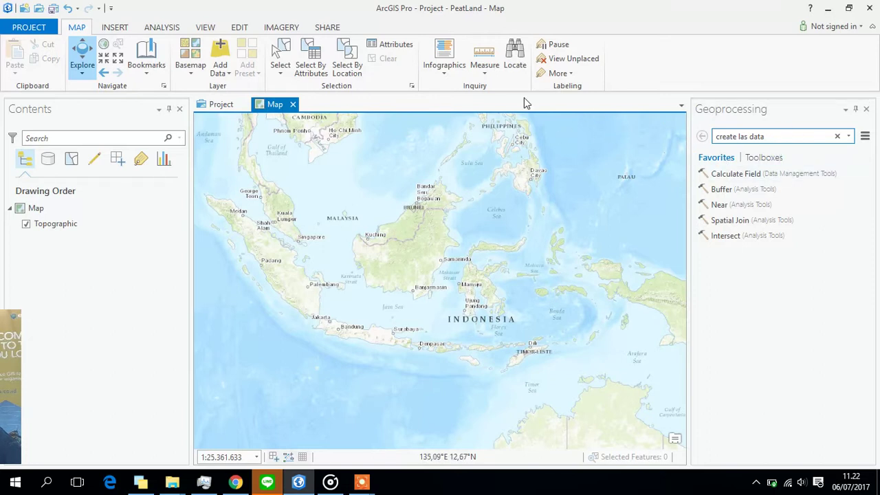
{"action": "left_click", "coordinate": [162, 29]}
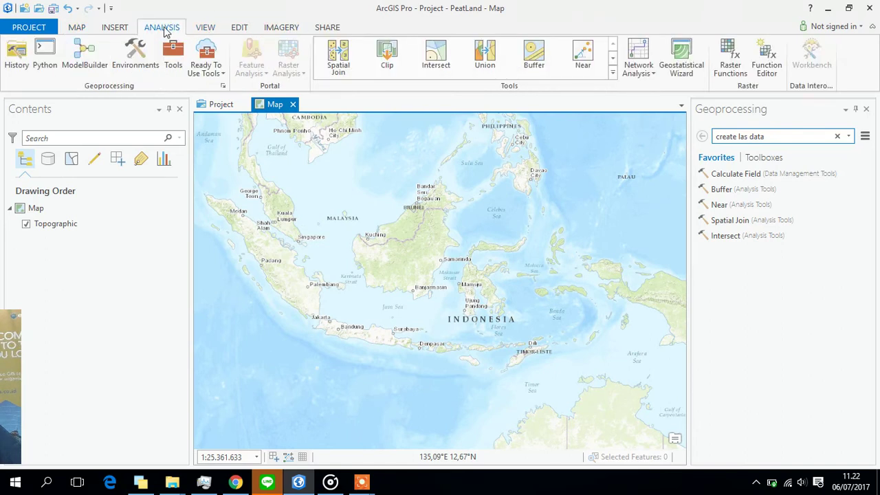
{"action": "left_click", "coordinate": [175, 69]}
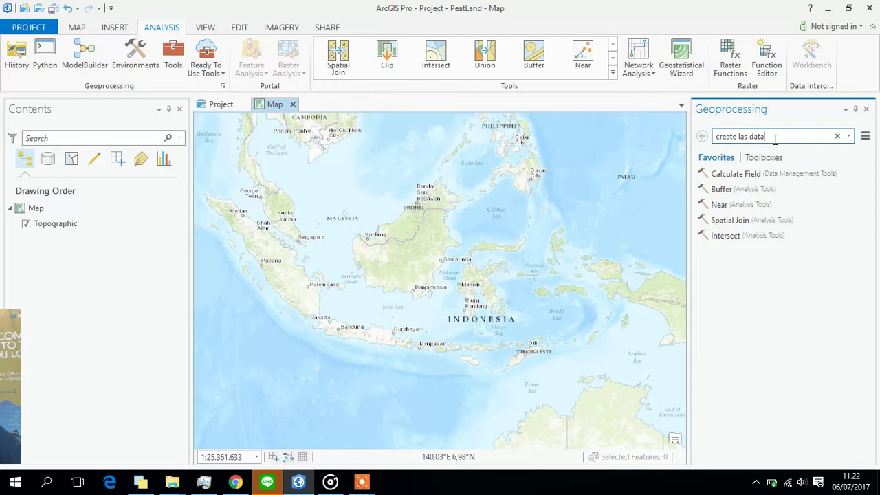
{"action": "key", "text": "Return"}
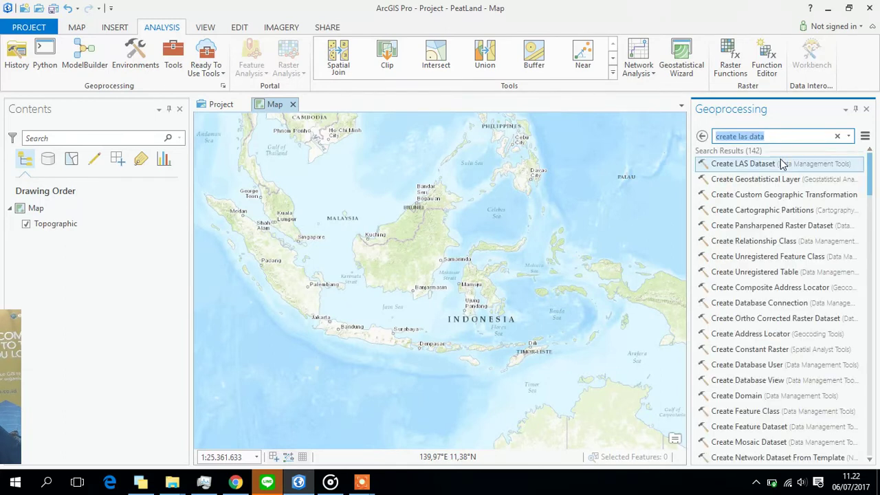
{"action": "left_click", "coordinate": [790, 166]}
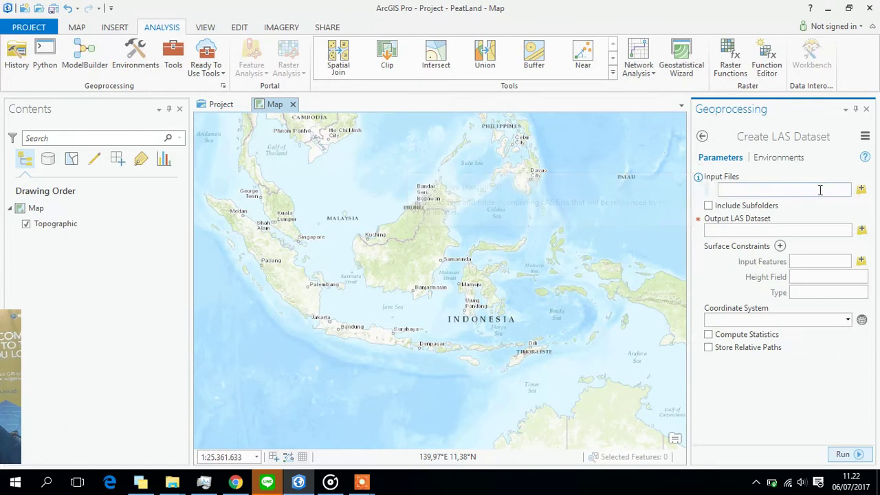
Step: Add the four Block_4 lidar files as inputs, giving output Block_45004971_LasDataset.lasd
{"action": "left_click", "coordinate": [861, 190]}
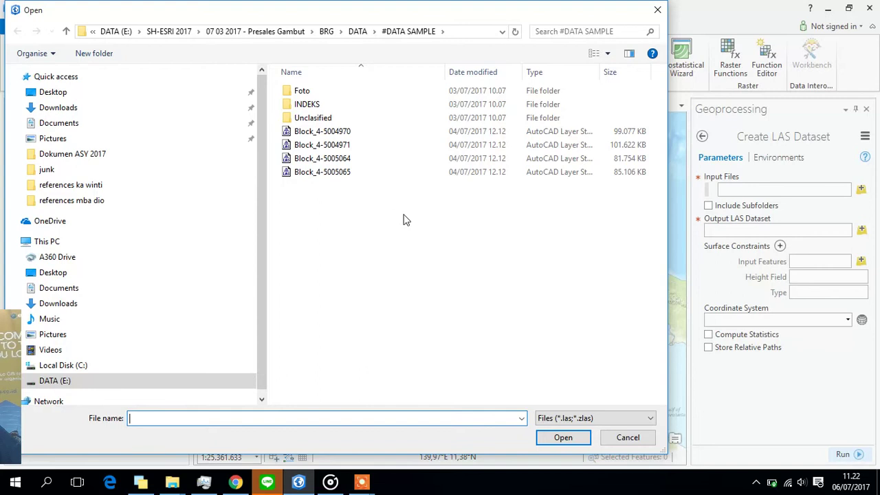
{"action": "left_click_drag", "start_coordinate": [493, 249], "coordinate": [390, 140]}
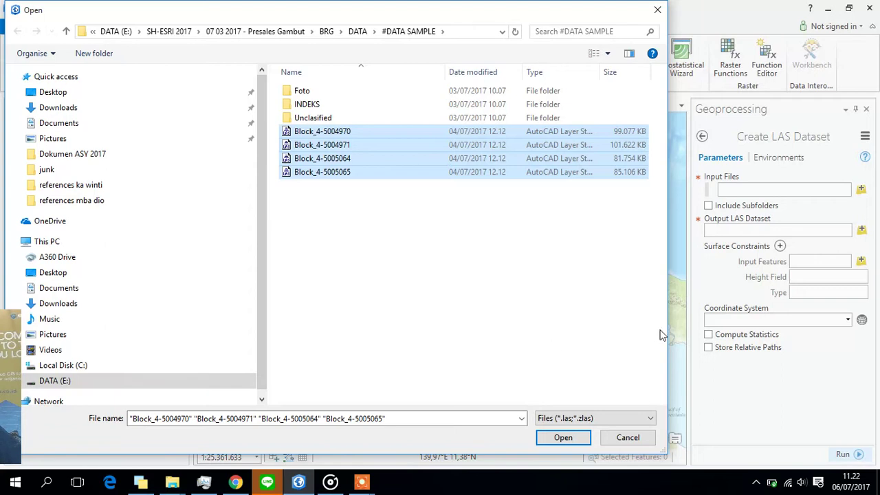
{"action": "left_click", "coordinate": [564, 438]}
{"action": "left_click", "coordinate": [560, 437]}
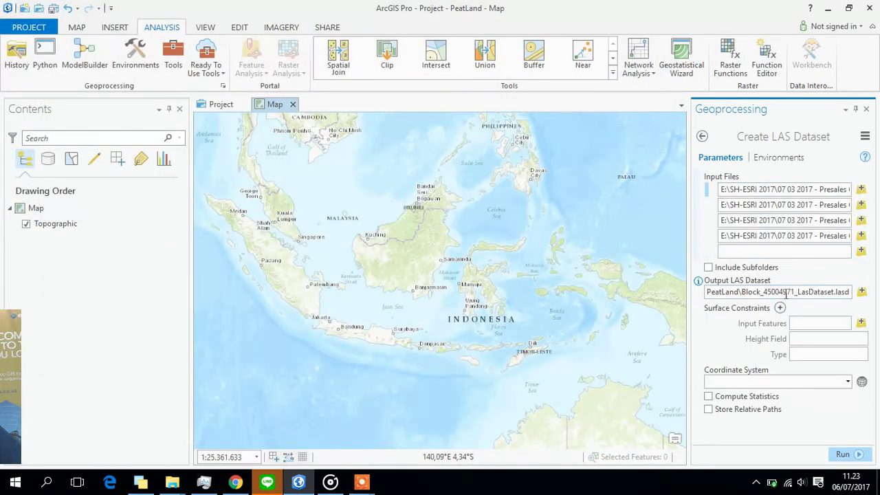
{"action": "left_click", "coordinate": [848, 382]}
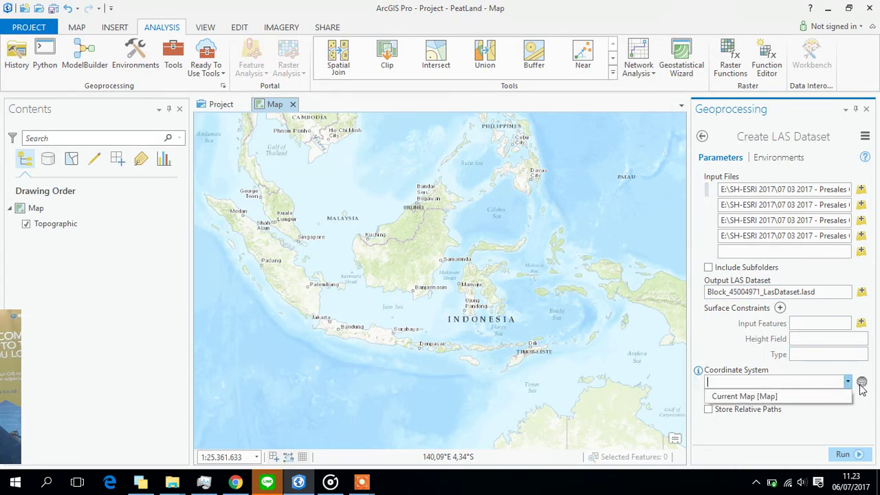
{"action": "left_click", "coordinate": [862, 384]}
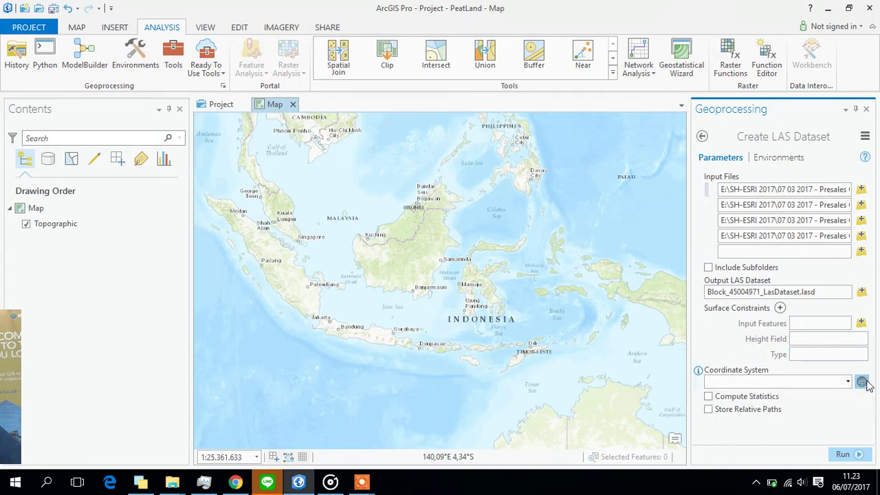
Step: Pick WGS 1984 UTM Zone 50S under Projected > UTM > Southern Hemisphere as the coordinate system
{"action": "left_click", "coordinate": [861, 382]}
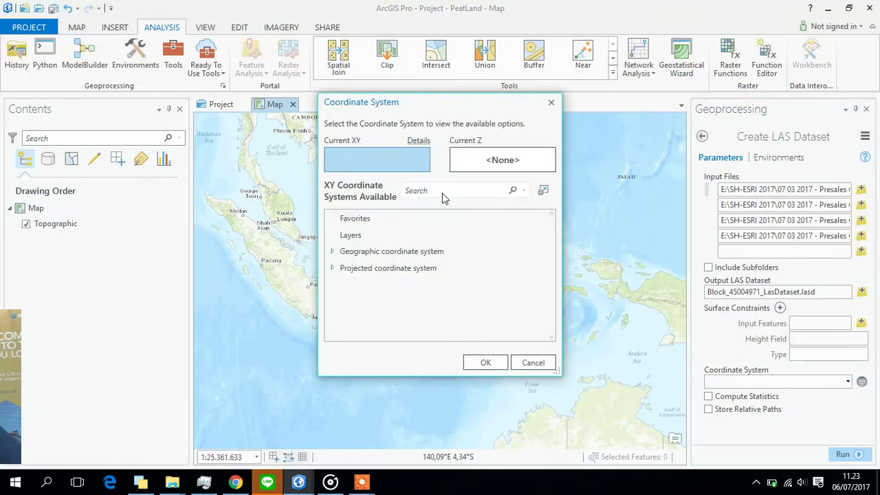
{"action": "type", "text": "50S"}
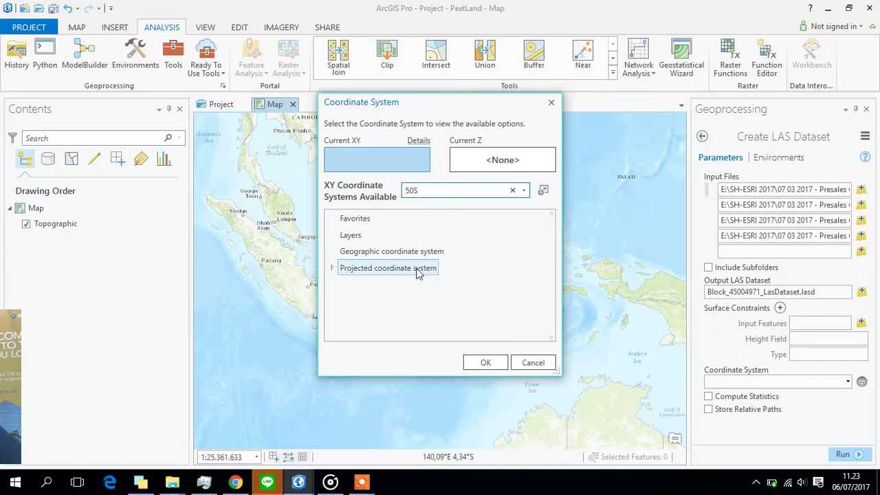
{"action": "left_click", "coordinate": [333, 268]}
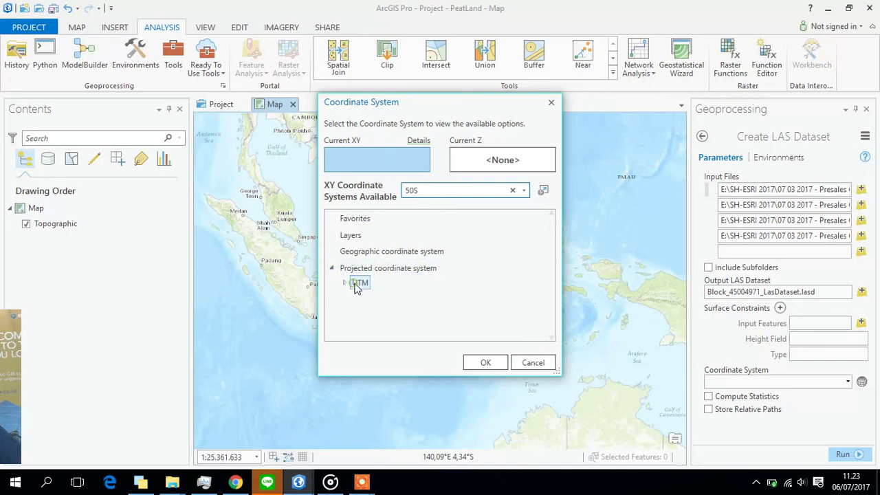
{"action": "left_click", "coordinate": [344, 280]}
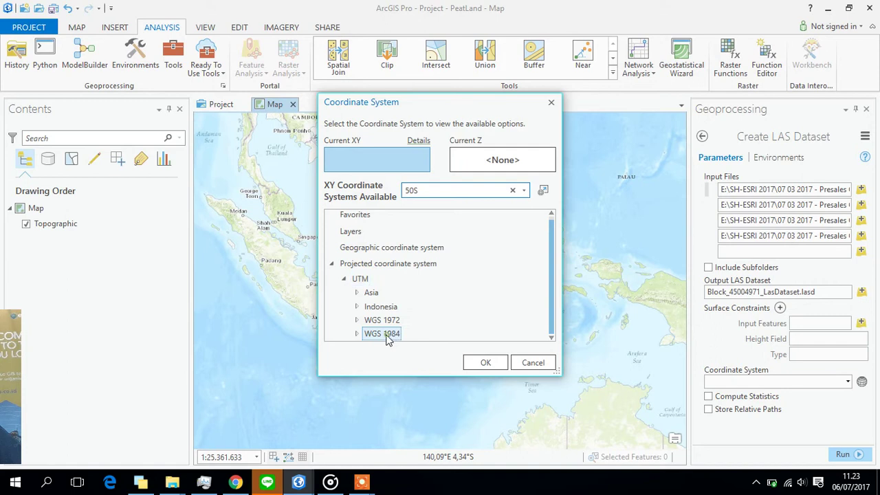
{"action": "left_click", "coordinate": [357, 335]}
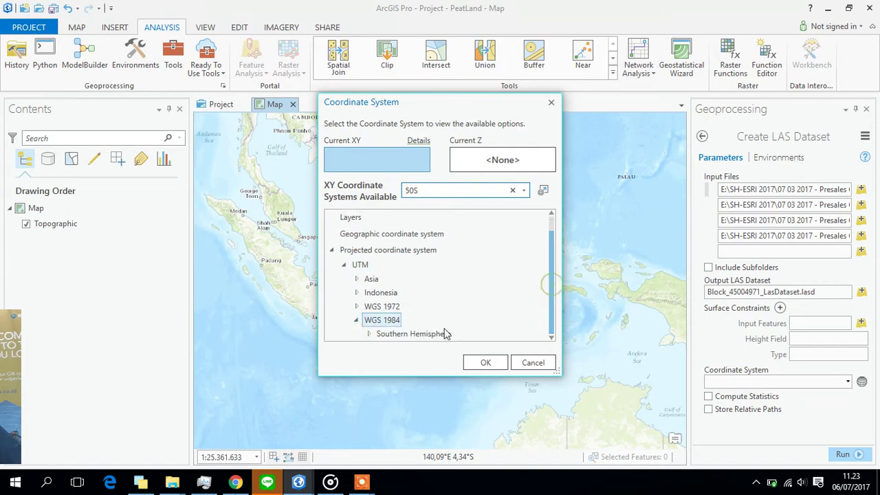
{"action": "left_click", "coordinate": [369, 334]}
{"action": "left_click", "coordinate": [419, 335]}
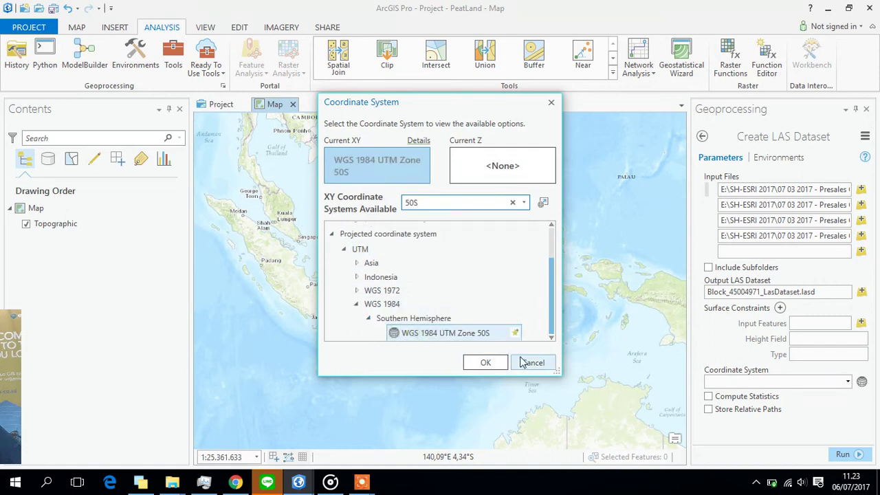
{"action": "left_click", "coordinate": [481, 363]}
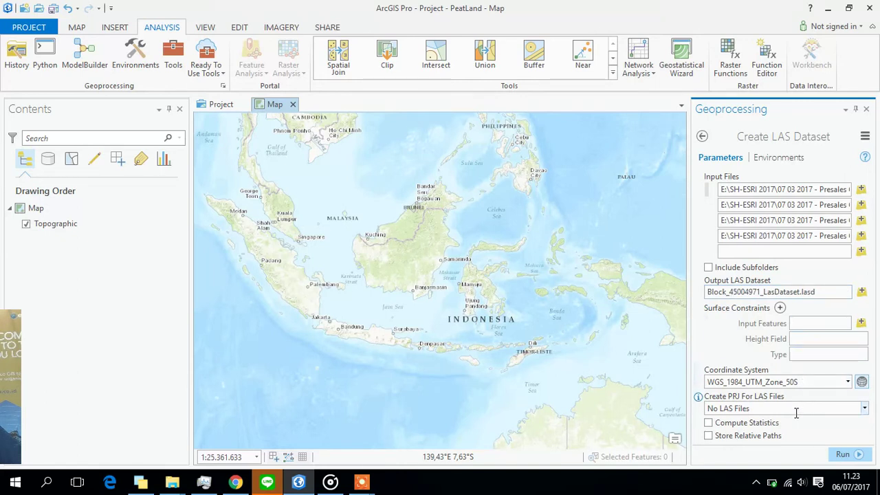
Step: Run Create LAS Dataset with Compute Statistics enabled
{"action": "left_click", "coordinate": [771, 423]}
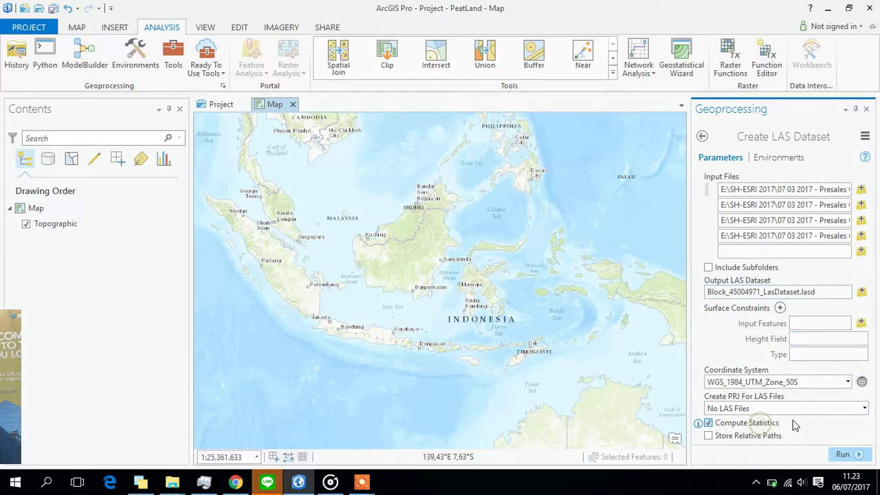
{"action": "left_click", "coordinate": [843, 454]}
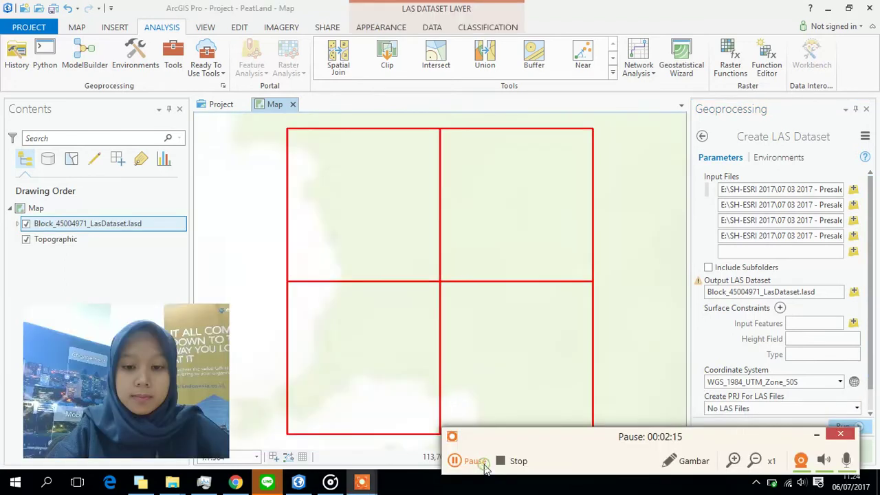
{"action": "left_click", "coordinate": [481, 462]}
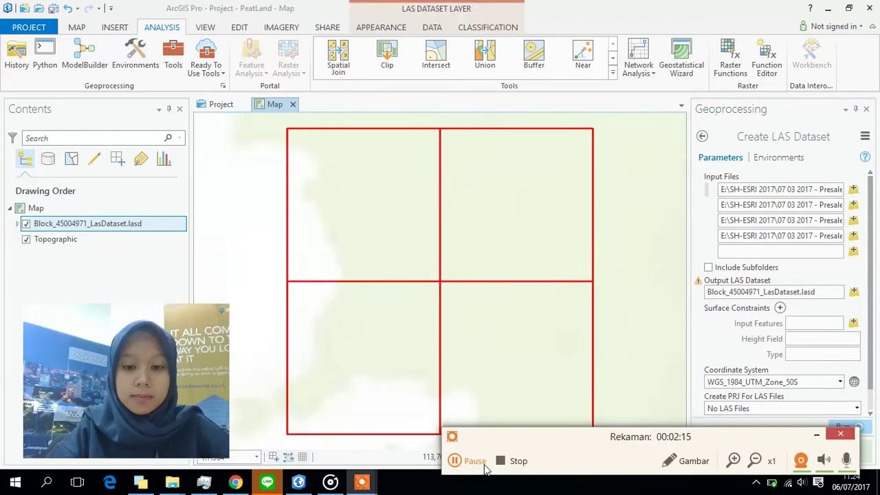
Step: Zoom the map out to locate the four LAS tile extents near Banjarmasin
{"action": "scroll", "coordinate": [493, 309], "scroll_direction": "down", "scroll_amount": 2}
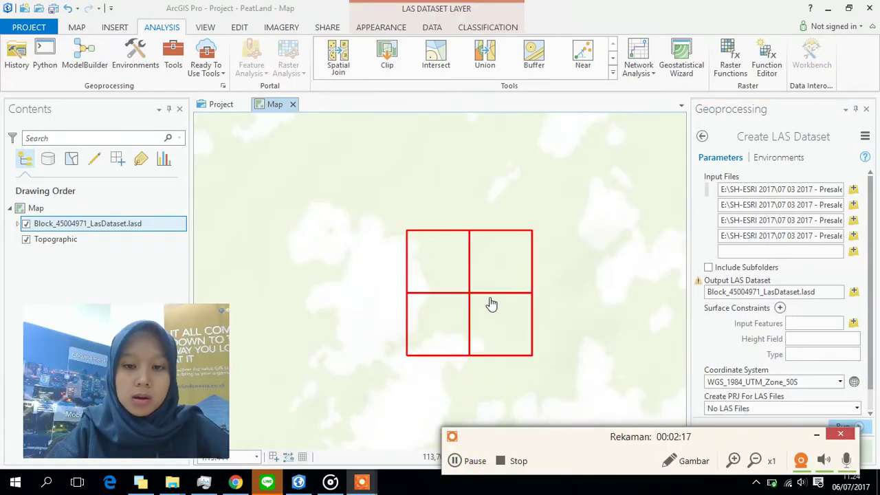
{"action": "left_click", "coordinate": [818, 434]}
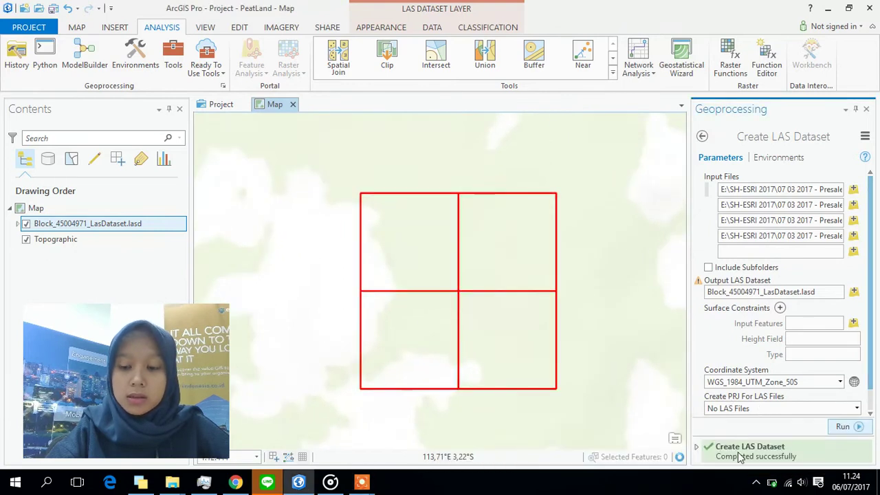
{"action": "mouse_move", "coordinate": [710, 446]}
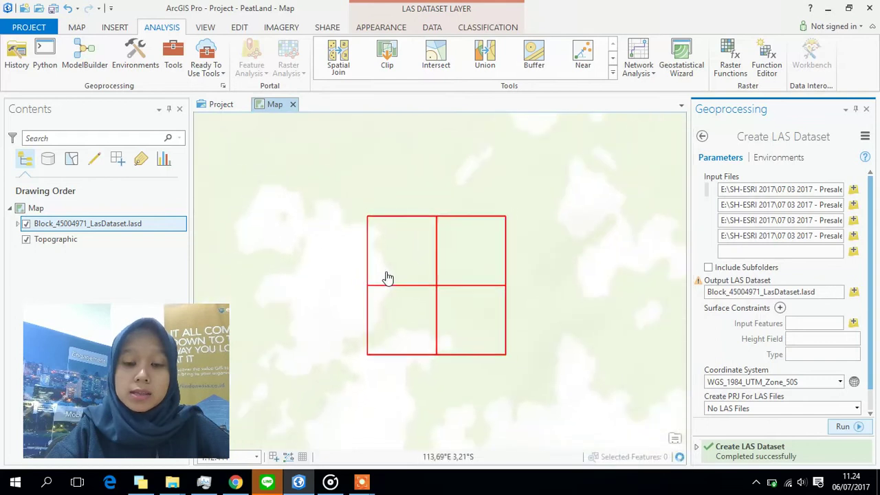
{"action": "scroll", "coordinate": [426, 282], "scroll_direction": "down", "scroll_amount": 6}
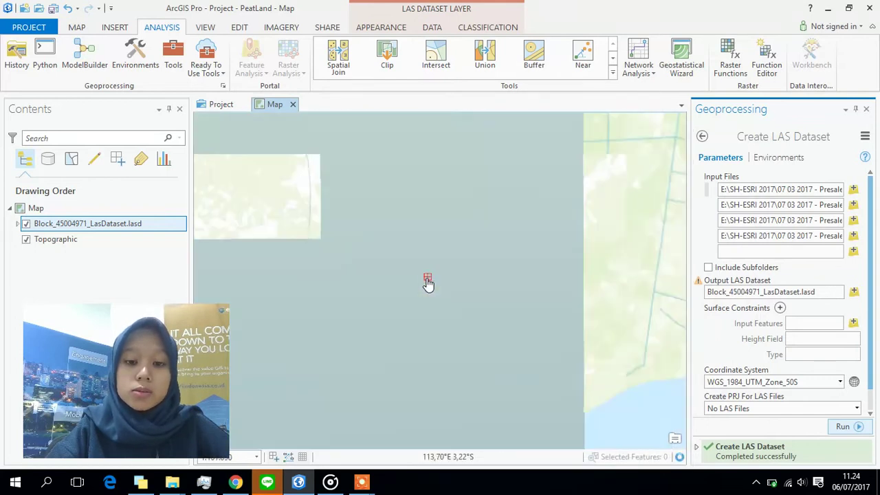
{"action": "scroll", "coordinate": [428, 284], "scroll_direction": "down", "scroll_amount": 2}
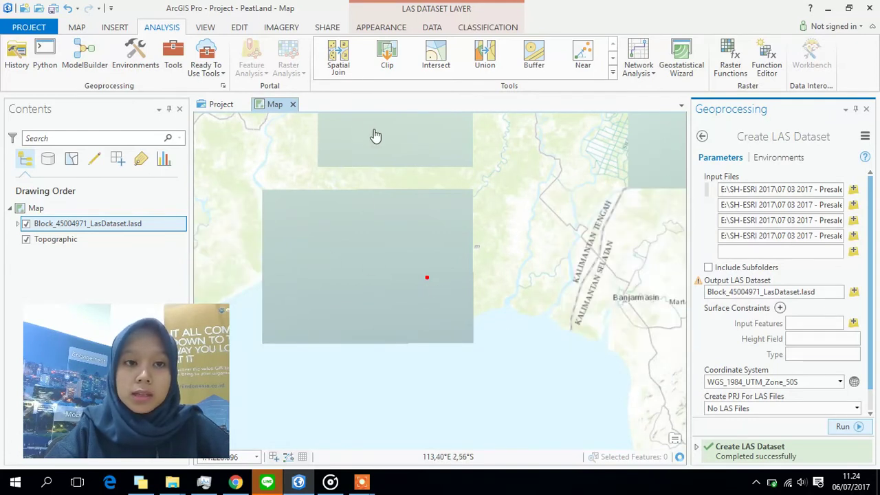
Step: Switch the basemap from Topographic to World Imagery under the LAS dataset
{"action": "left_click", "coordinate": [76, 27]}
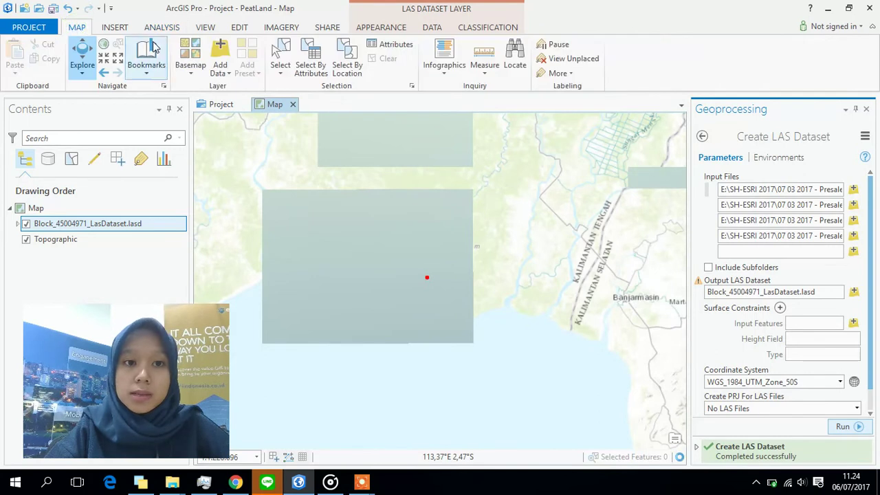
{"action": "left_click", "coordinate": [203, 72]}
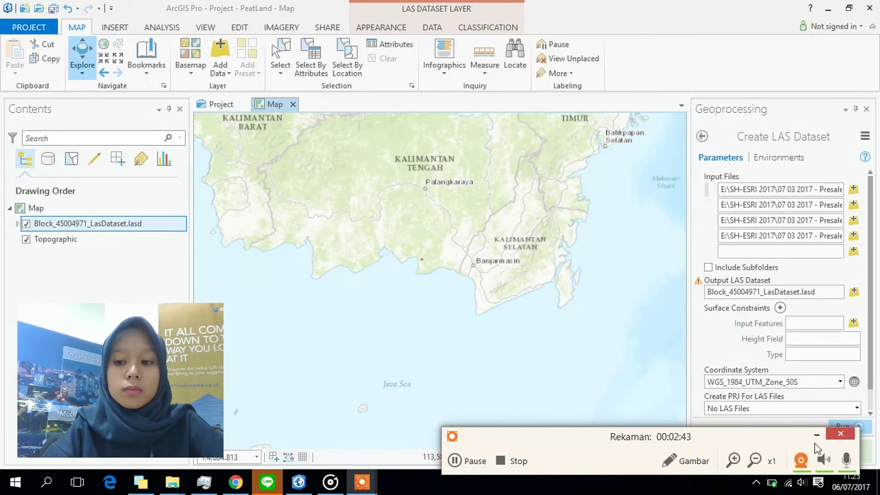
{"action": "left_click", "coordinate": [818, 436]}
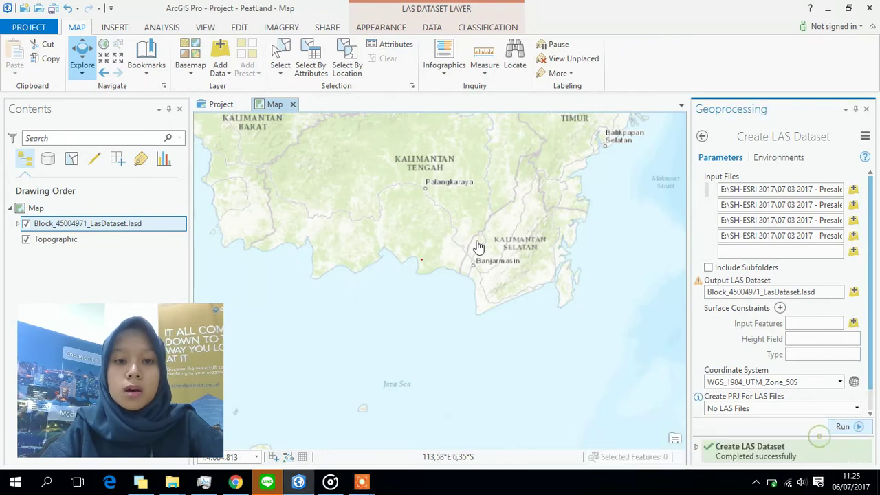
{"action": "left_click", "coordinate": [191, 69]}
{"action": "key", "text": "Escape"}
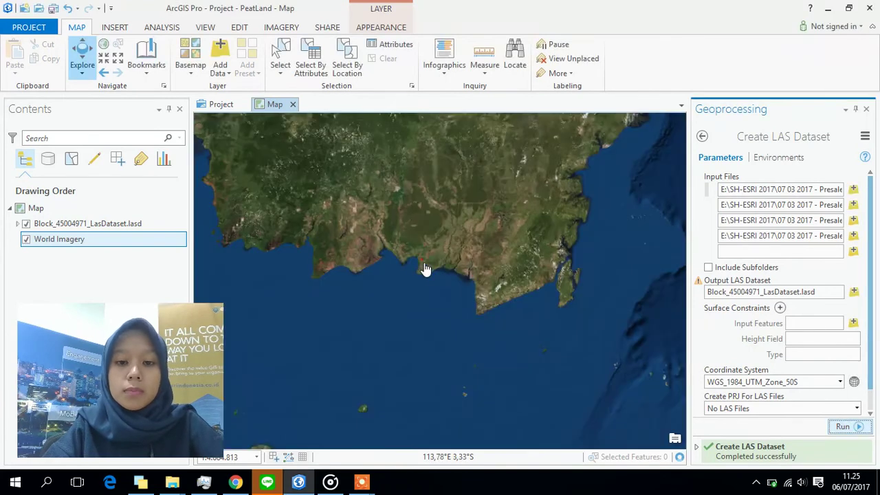
{"action": "scroll", "coordinate": [417, 267], "scroll_direction": "up", "scroll_amount": 5}
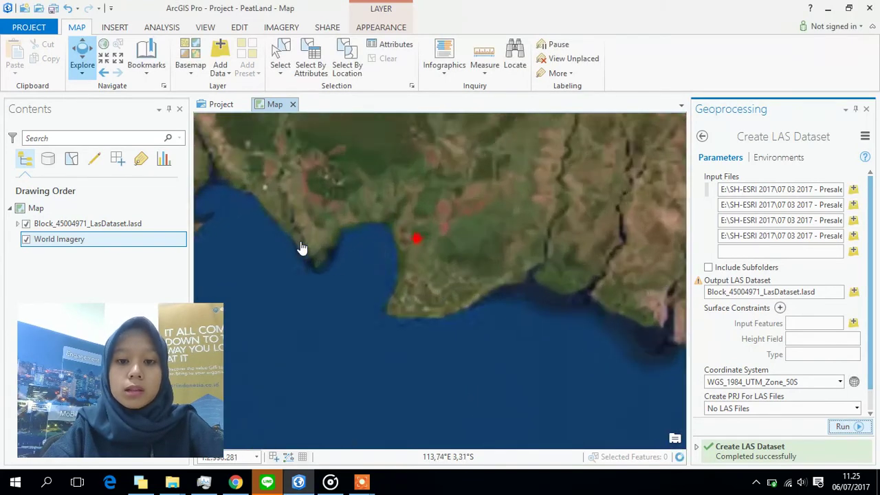
{"action": "left_click", "coordinate": [118, 224]}
Step: Zoom the map to the Block_45004971_LasDataset.lasd layer extent
{"action": "right_click", "coordinate": [121, 224]}
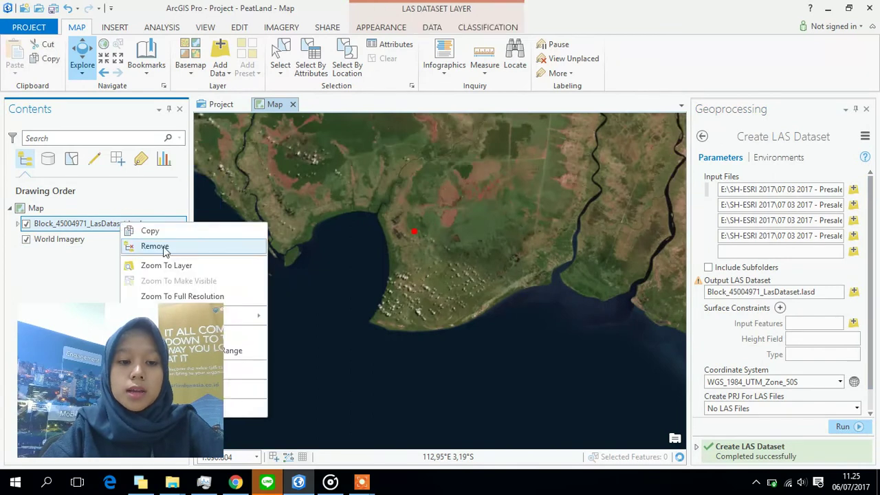
{"action": "left_click", "coordinate": [180, 264]}
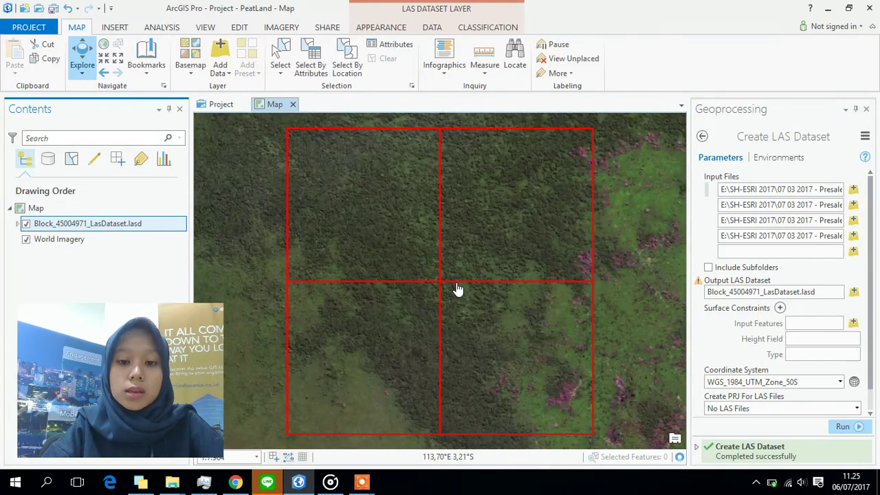
{"action": "scroll", "coordinate": [457, 289], "scroll_direction": "up", "scroll_amount": 4}
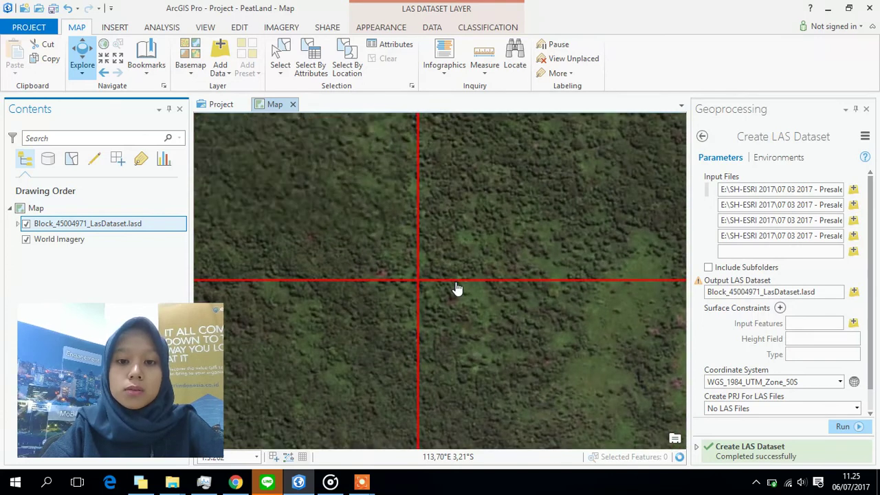
{"action": "scroll", "coordinate": [457, 289], "scroll_direction": "up", "scroll_amount": 1}
{"action": "scroll", "coordinate": [457, 288], "scroll_direction": "up", "scroll_amount": 1}
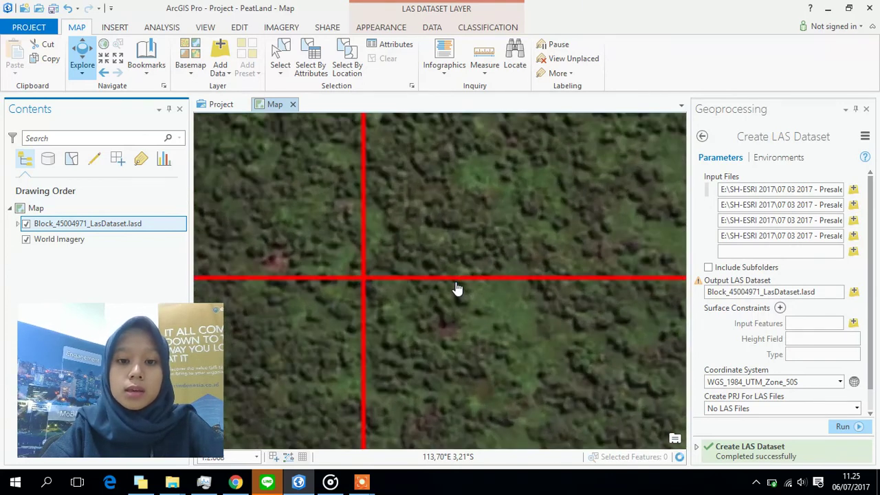
{"action": "left_click", "coordinate": [434, 32]}
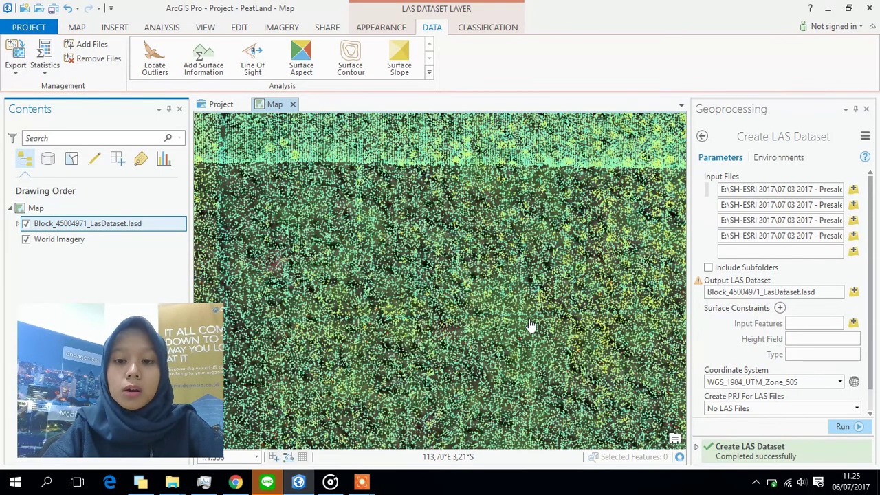
Step: Pan and zoom to center the four red tile outlines over World Imagery
{"action": "left_click_drag", "start_coordinate": [492, 341], "coordinate": [540, 230]}
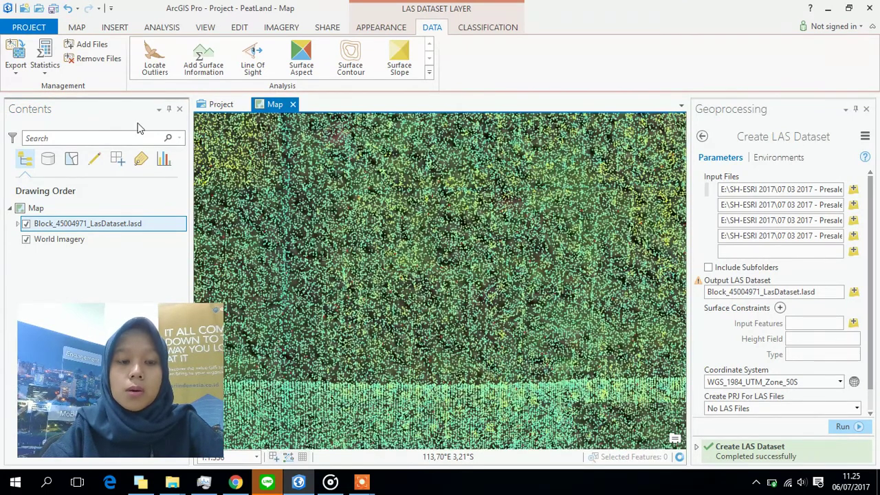
{"action": "scroll", "coordinate": [385, 260], "scroll_direction": "down", "scroll_amount": 2}
{"action": "scroll", "coordinate": [385, 260], "scroll_direction": "up", "scroll_amount": 2}
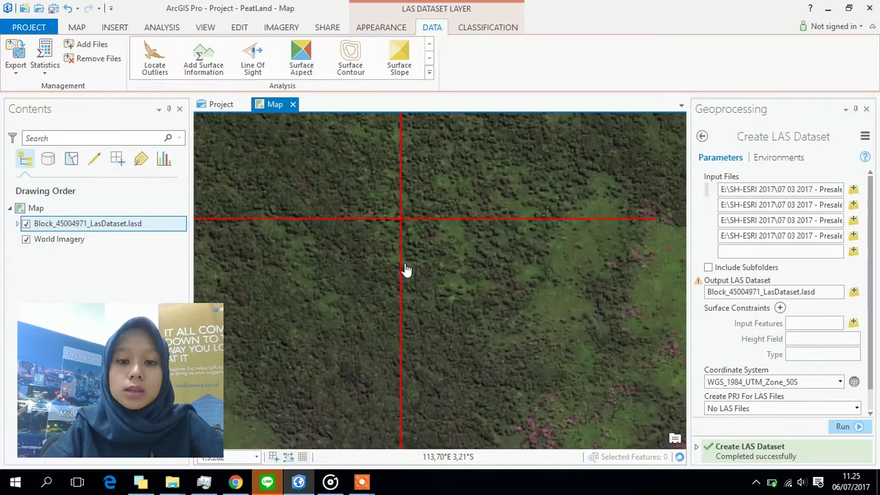
{"action": "scroll", "coordinate": [406, 269], "scroll_direction": "down", "scroll_amount": 1}
{"action": "scroll", "coordinate": [426, 261], "scroll_direction": "down", "scroll_amount": 1}
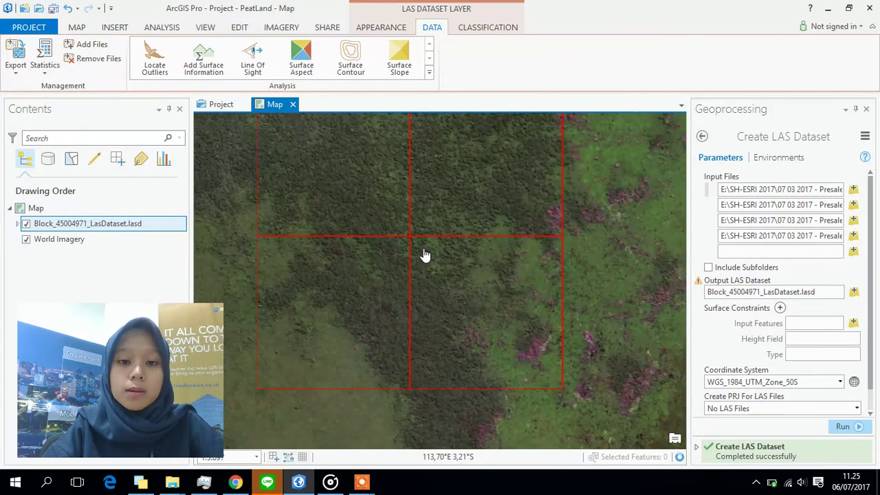
{"action": "left_click_drag", "start_coordinate": [406, 220], "coordinate": [427, 260]}
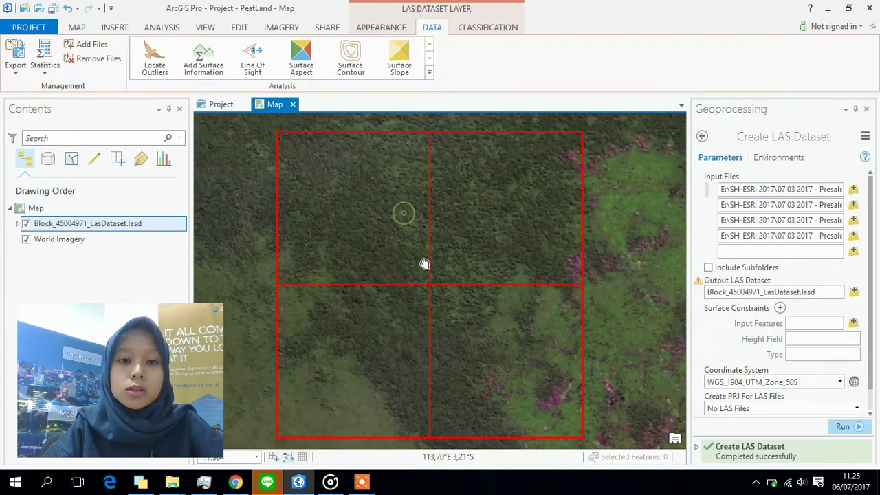
{"action": "left_click", "coordinate": [75, 29]}
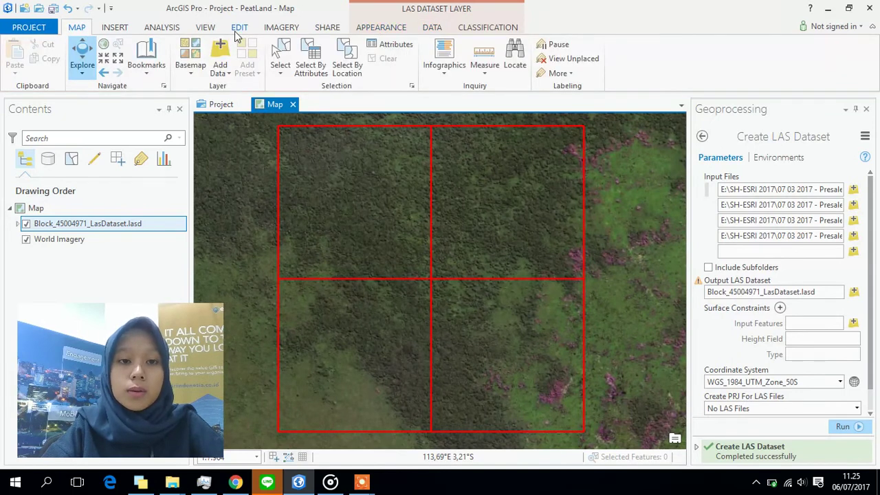
Step: Convert the map to local scene Map_3D and tilt and zoom to an oblique point-cloud view
{"action": "left_click", "coordinate": [205, 29]}
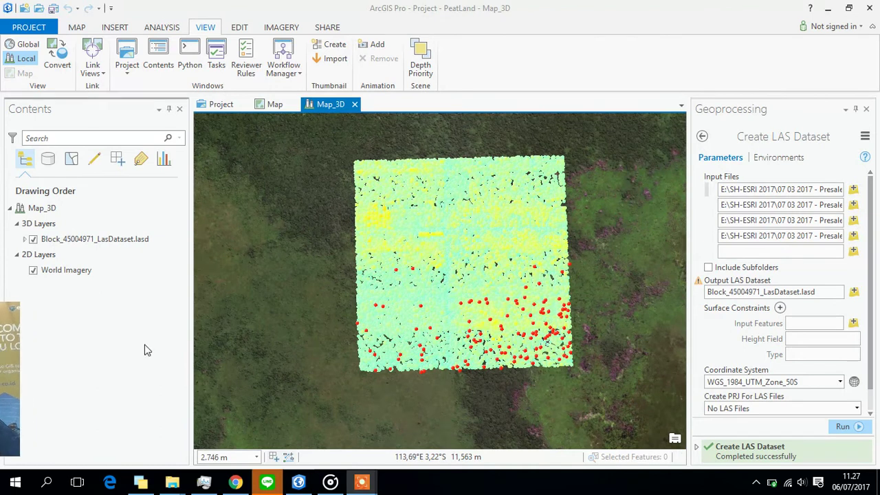
{"action": "left_click_drag", "start_coordinate": [463, 347], "coordinate": [417, 365]}
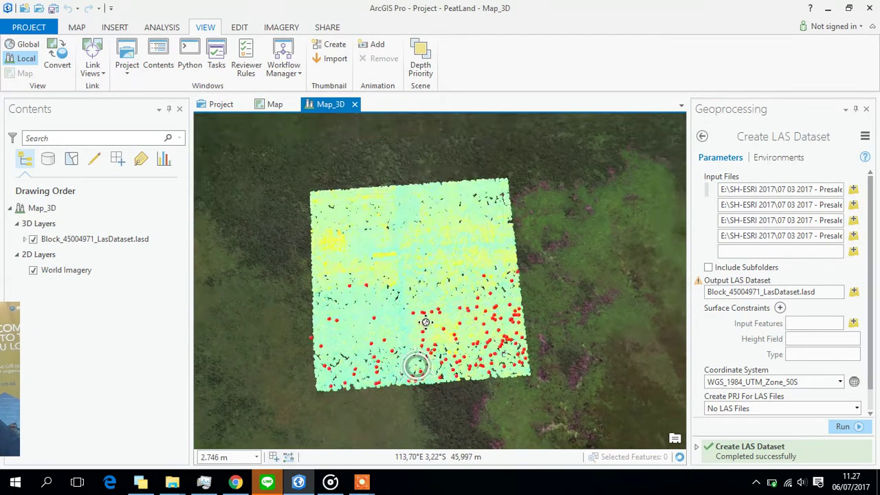
{"action": "middle_click_drag", "start_coordinate": [417, 365], "coordinate": [408, 380]}
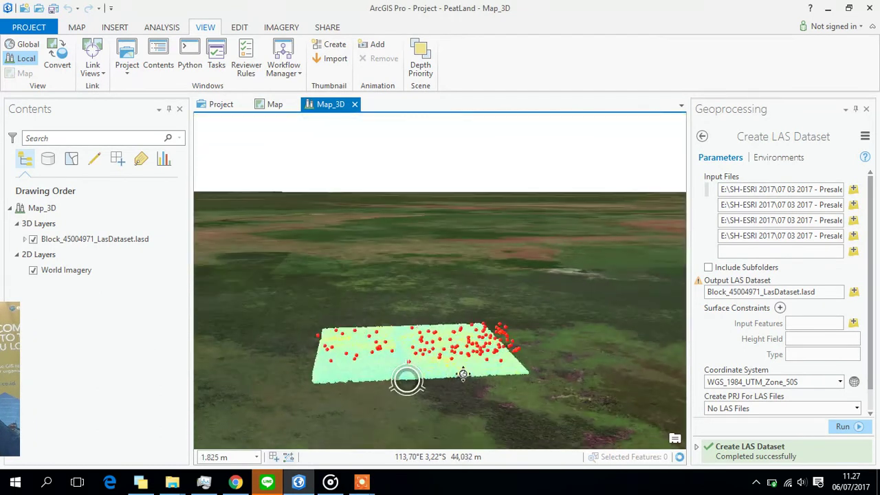
{"action": "scroll", "coordinate": [412, 383], "scroll_direction": "up", "scroll_amount": 5}
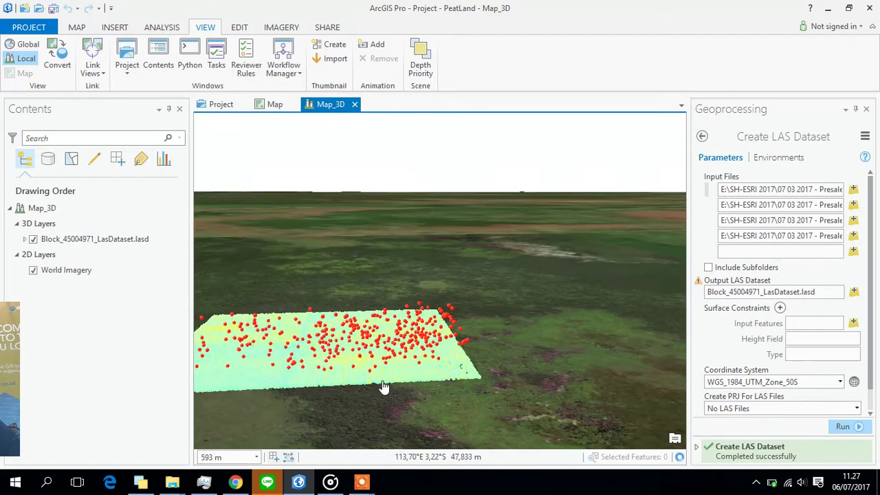
{"action": "left_click_drag", "start_coordinate": [384, 387], "coordinate": [441, 372]}
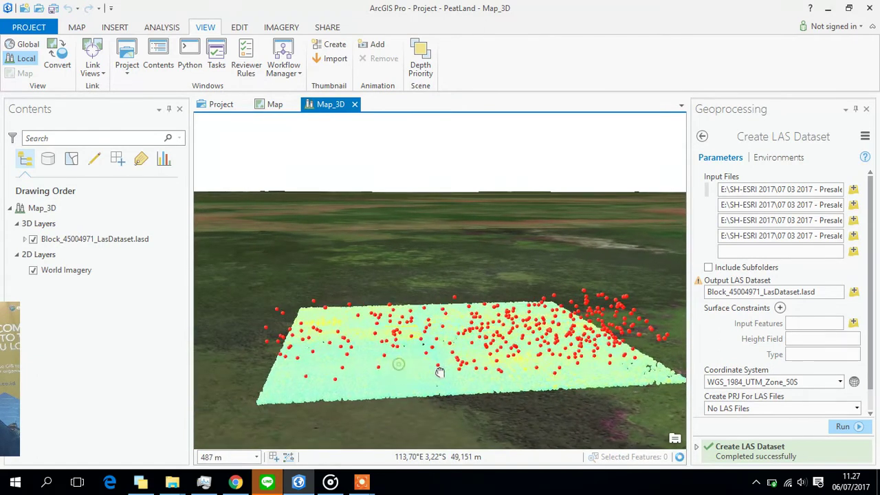
{"action": "middle_click_drag", "start_coordinate": [535, 395], "coordinate": [521, 359]}
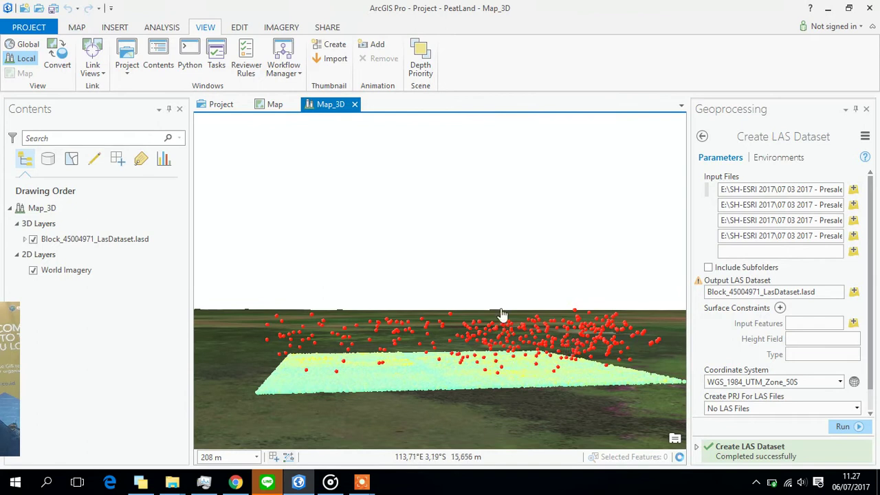
{"action": "scroll", "coordinate": [561, 335], "scroll_direction": "up", "scroll_amount": 10}
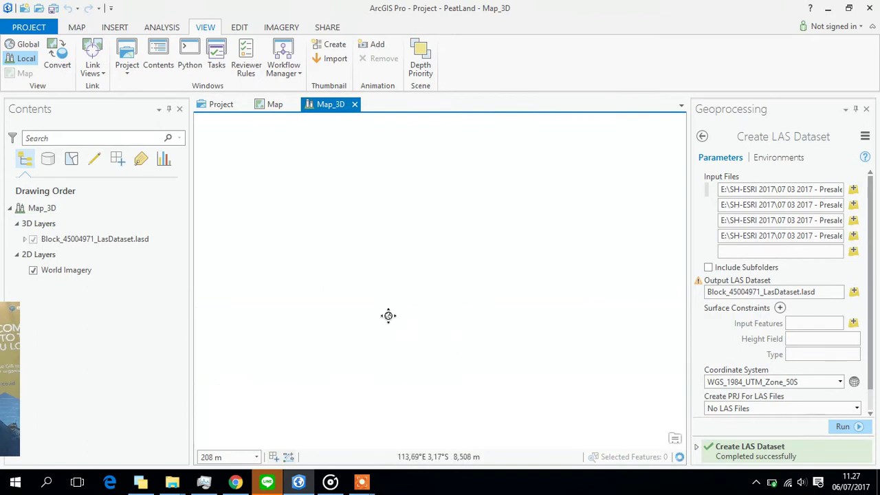
{"action": "left_click", "coordinate": [69, 239]}
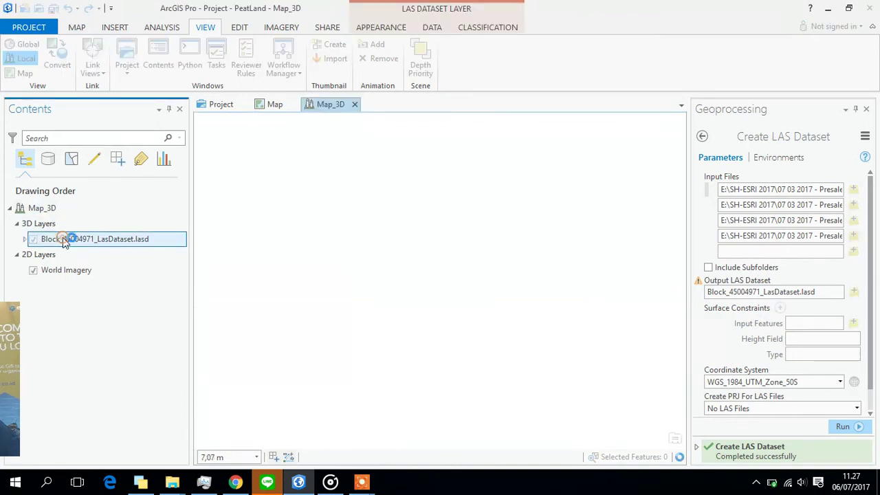
Step: Zoom the scene to the whole LAS layer and tilt to a low oblique view
{"action": "right_click", "coordinate": [65, 241]}
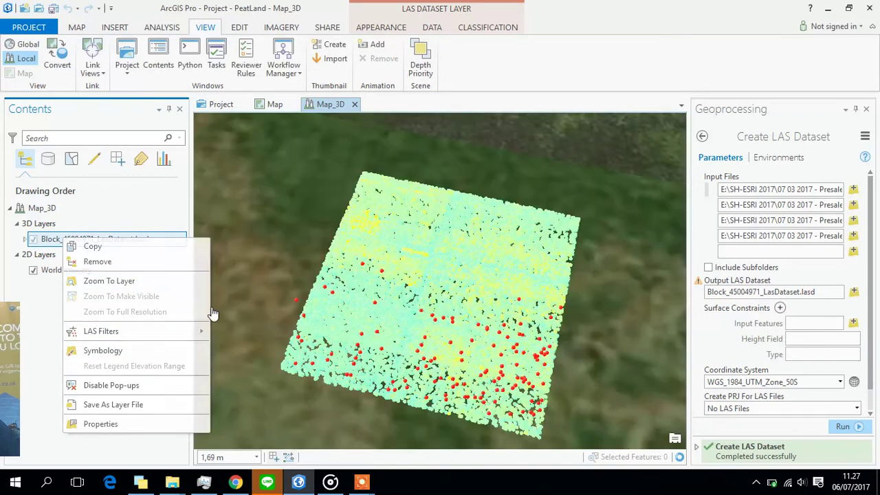
{"action": "left_click", "coordinate": [213, 314]}
{"action": "mouse_move", "coordinate": [451, 378]}
{"action": "middle_mouse_down"}
{"action": "mouse_move", "coordinate": [472, 397]}
{"action": "mouse_move", "coordinate": [526, 383]}
{"action": "mouse_move", "coordinate": [455, 390]}
{"action": "middle_mouse_up"}
{"action": "scroll", "coordinate": [456, 389], "scroll_direction": "up", "scroll_amount": 3}
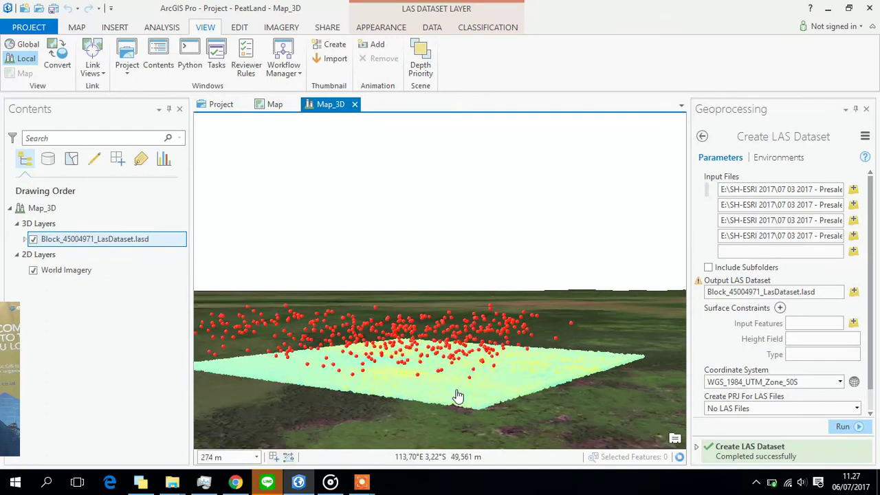
Step: Rotate the point cloud view and dock the 2D Map beside the Map_3D scene
{"action": "left_click", "coordinate": [432, 28]}
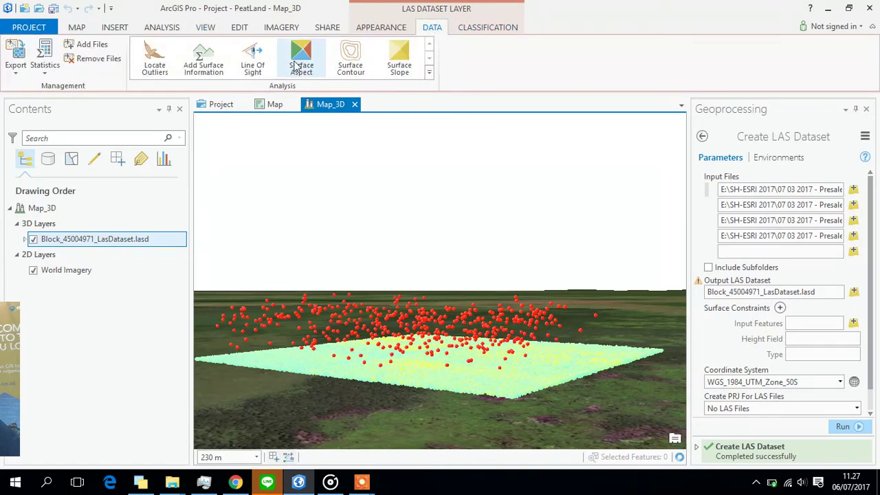
{"action": "left_click", "coordinate": [483, 31]}
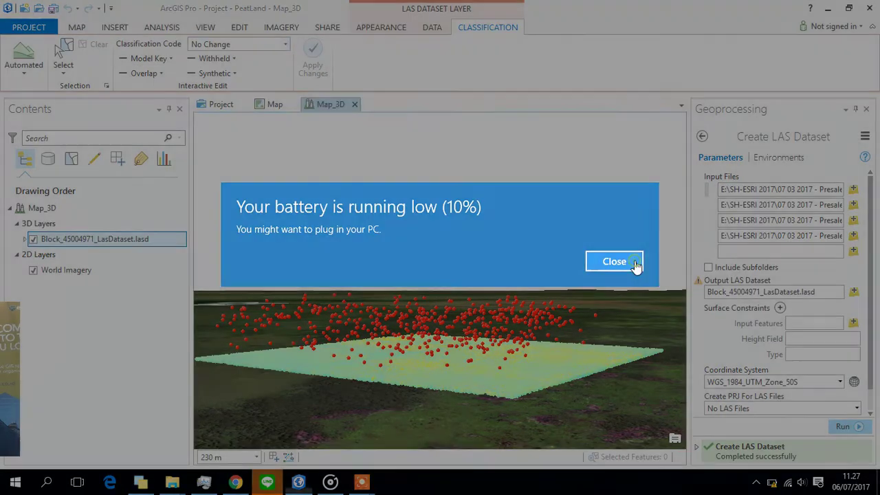
{"action": "left_click", "coordinate": [614, 261]}
{"action": "middle_click_drag", "start_coordinate": [518, 349], "coordinate": [487, 350]}
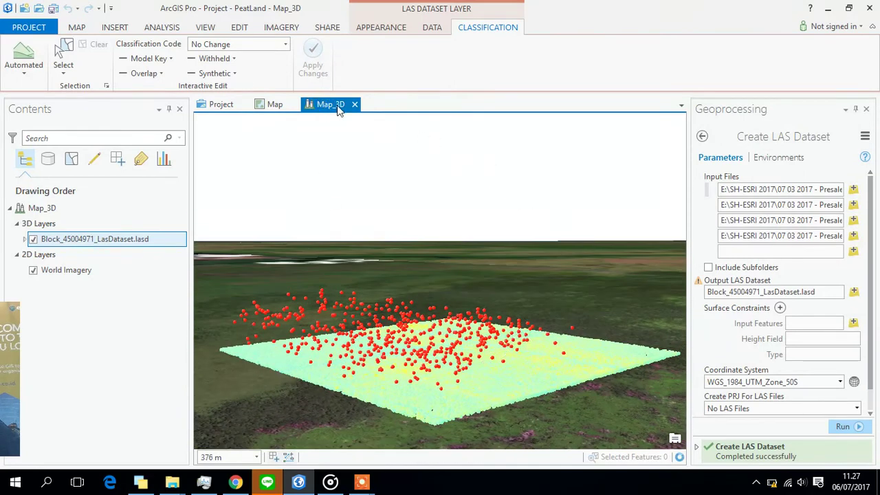
{"action": "left_click_drag", "start_coordinate": [272, 106], "coordinate": [417, 283]}
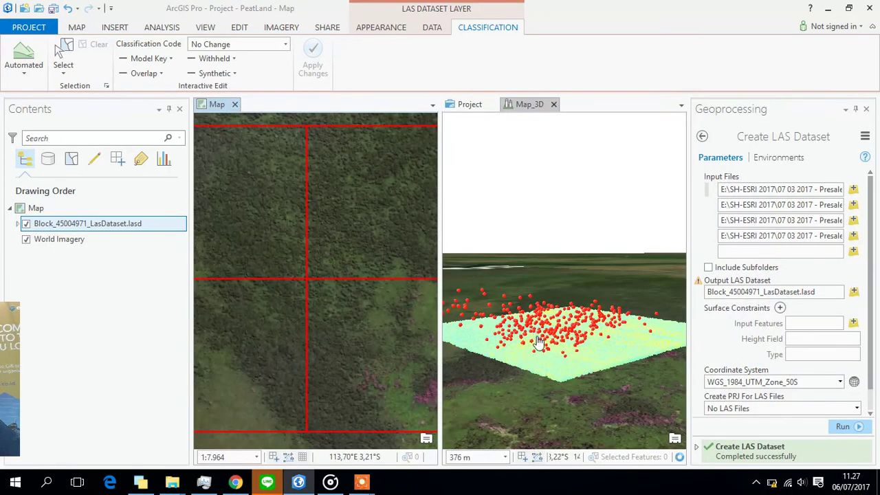
Step: Link the 2D Map to the Map_3D scene, then tilt and zoom the scene closer to the points
{"action": "left_click", "coordinate": [589, 337]}
{"action": "scroll", "coordinate": [589, 337], "scroll_direction": "down", "scroll_amount": 3}
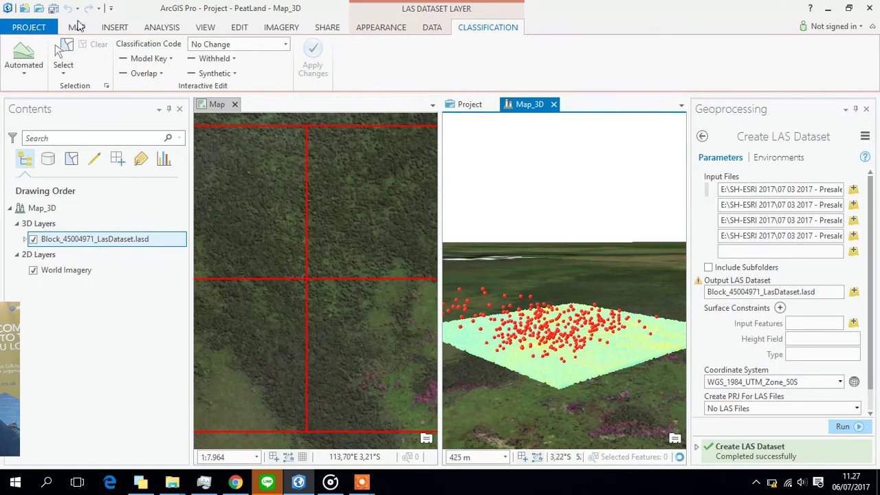
{"action": "left_click", "coordinate": [294, 28]}
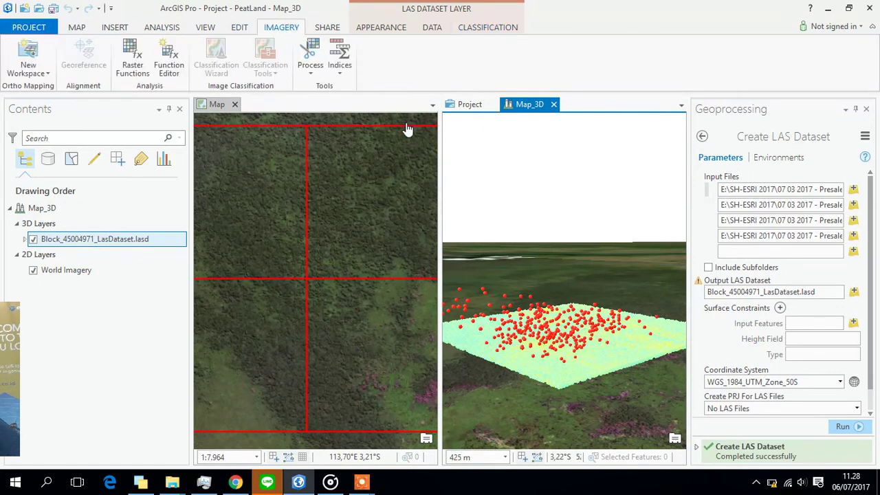
{"action": "left_click", "coordinate": [206, 31]}
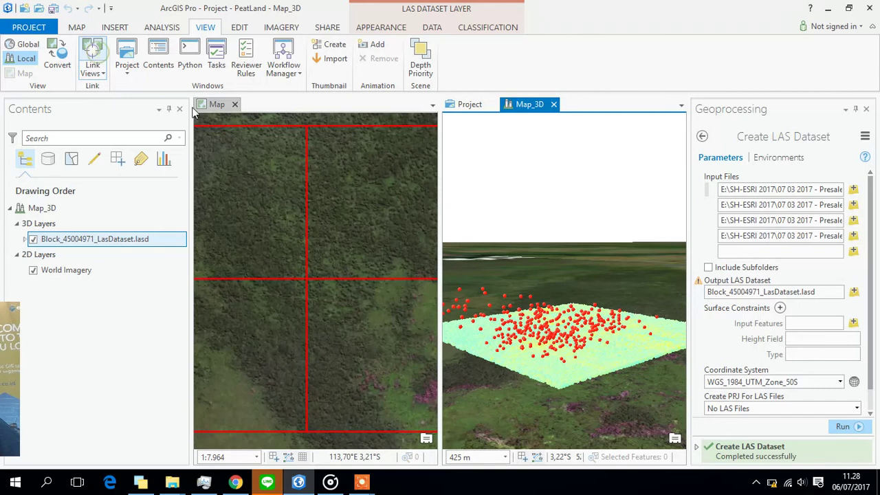
{"action": "middle_click_drag", "start_coordinate": [531, 306], "coordinate": [569, 358]}
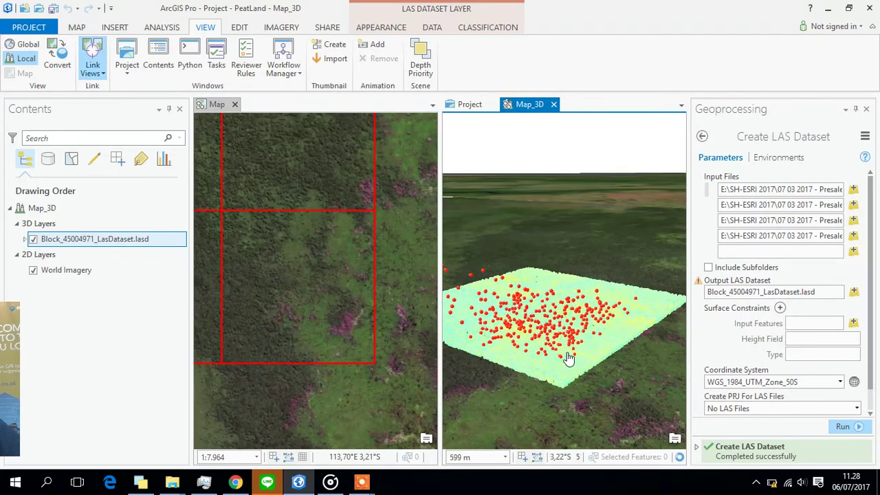
{"action": "scroll", "coordinate": [568, 375], "scroll_direction": "up", "scroll_amount": 5}
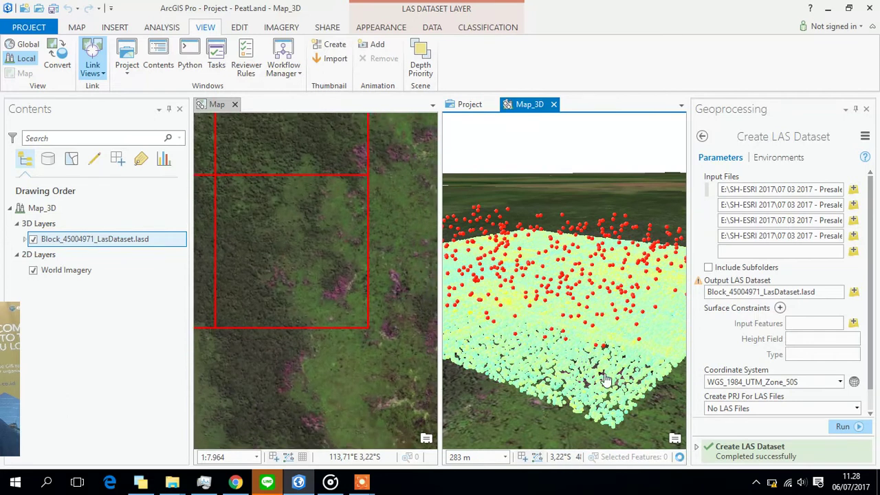
{"action": "scroll", "coordinate": [611, 380], "scroll_direction": "up", "scroll_amount": 2}
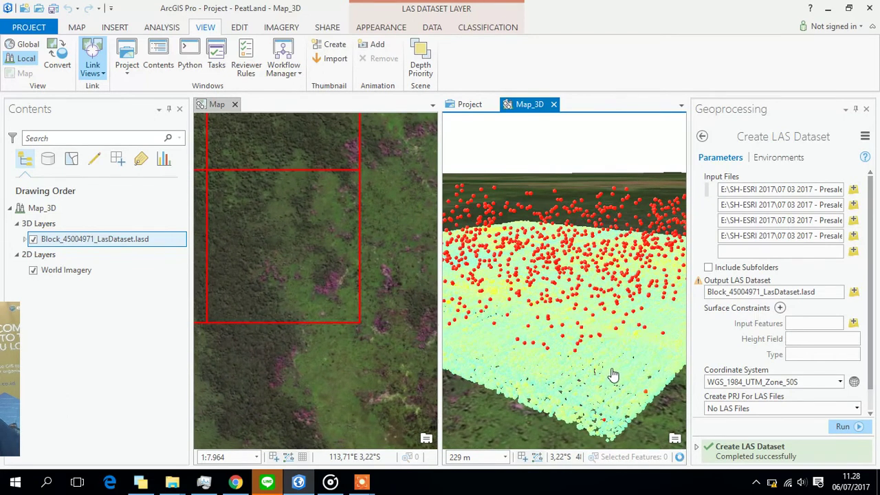